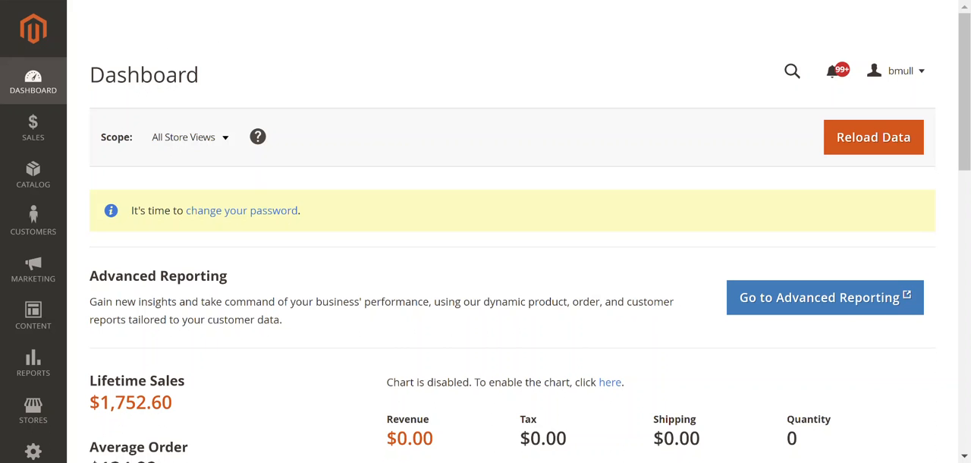
- Open the store configuration settings
{"action": "left_click", "coordinate": [299, 1]}
{"action": "scroll", "coordinate": [129, 303], "scroll_direction": "down", "scroll_amount": 1}
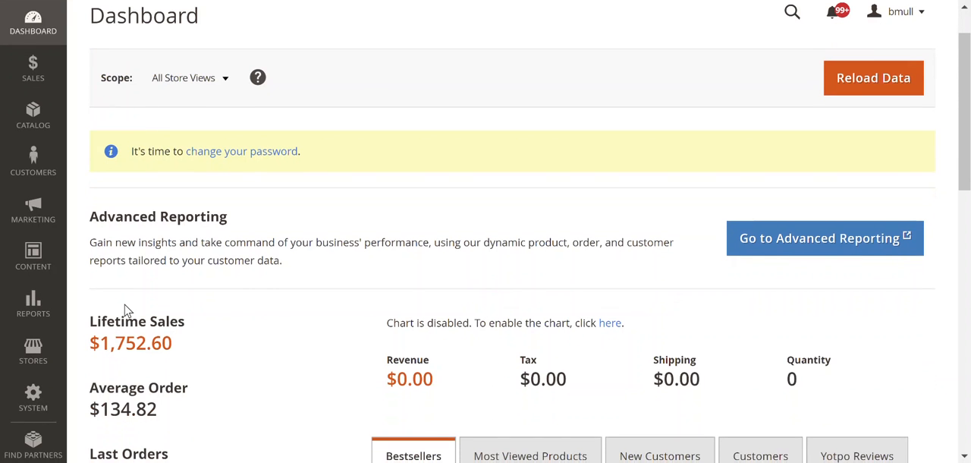
{"action": "left_click", "coordinate": [33, 354]}
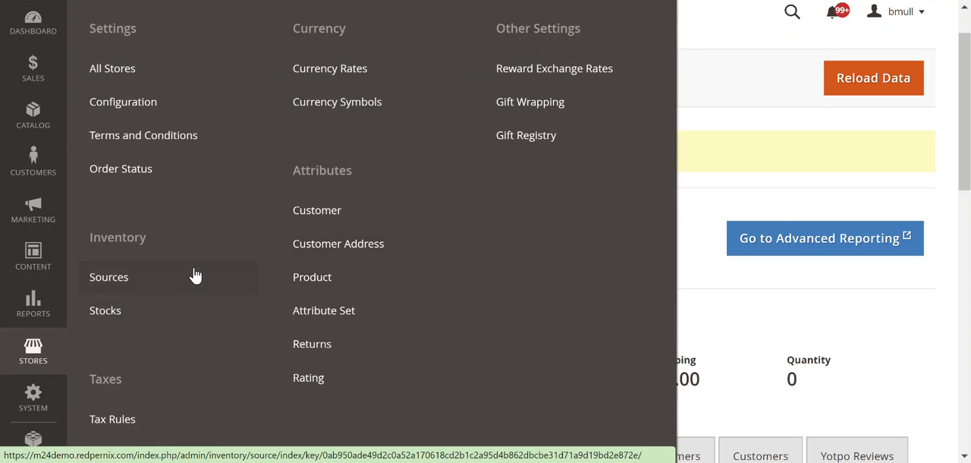
{"action": "scroll", "coordinate": [194, 275], "scroll_direction": "up", "scroll_amount": 1}
{"action": "left_click", "coordinate": [120, 130]}
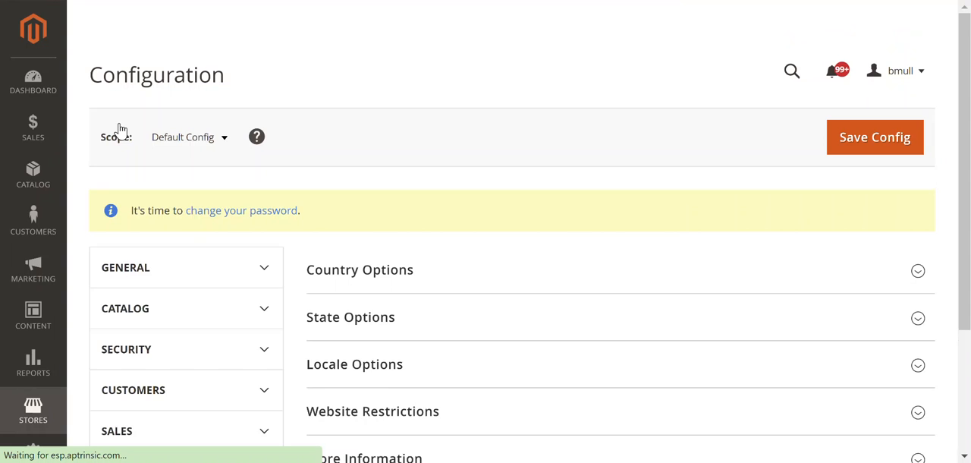
- Expand the Catalog configuration group and open its XML Sitemap settings
{"action": "scroll", "coordinate": [441, 303], "scroll_direction": "down", "scroll_amount": 3}
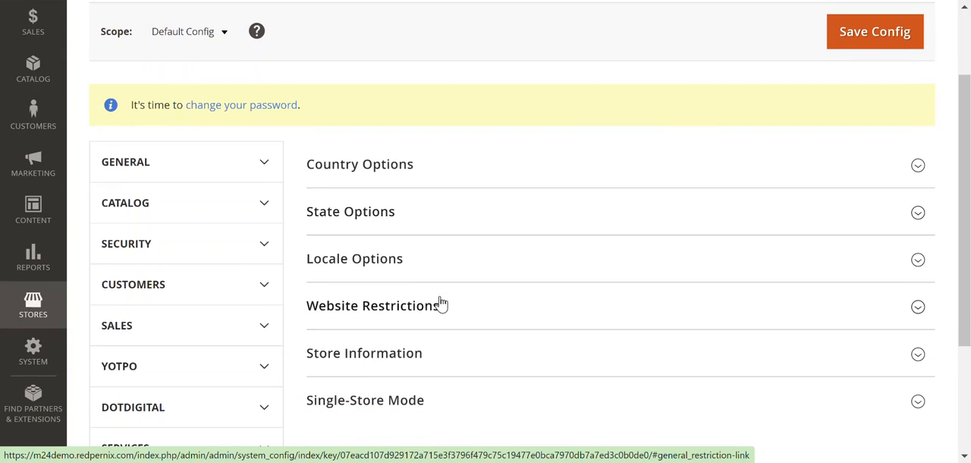
{"action": "scroll", "coordinate": [441, 304], "scroll_direction": "up", "scroll_amount": 3}
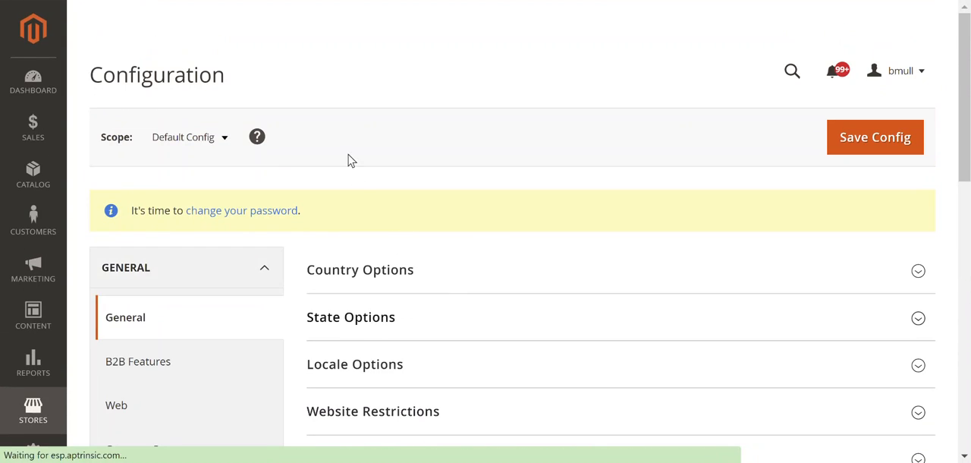
{"action": "scroll", "coordinate": [403, 258], "scroll_direction": "down", "scroll_amount": 10}
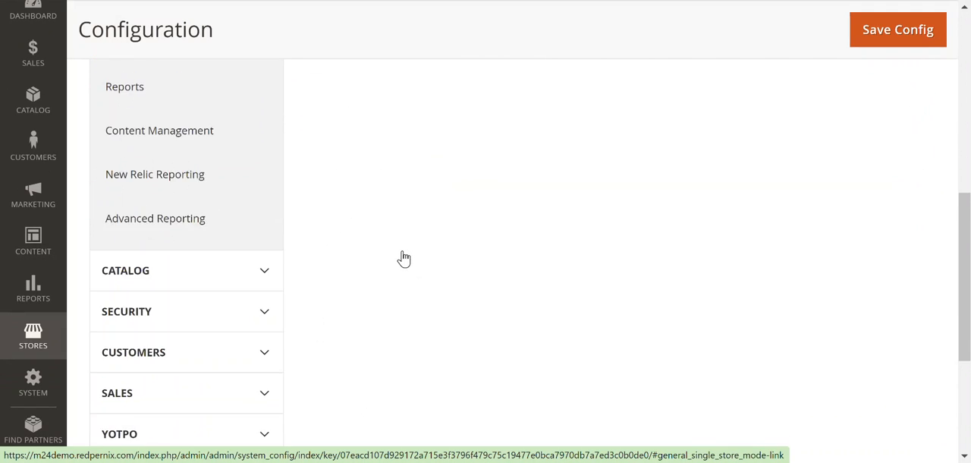
{"action": "left_click", "coordinate": [265, 84]}
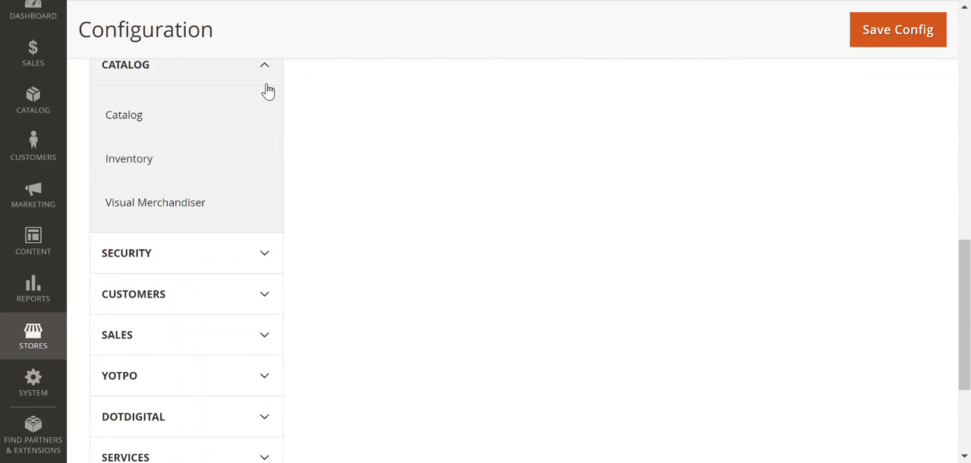
{"action": "left_click", "coordinate": [146, 243]}
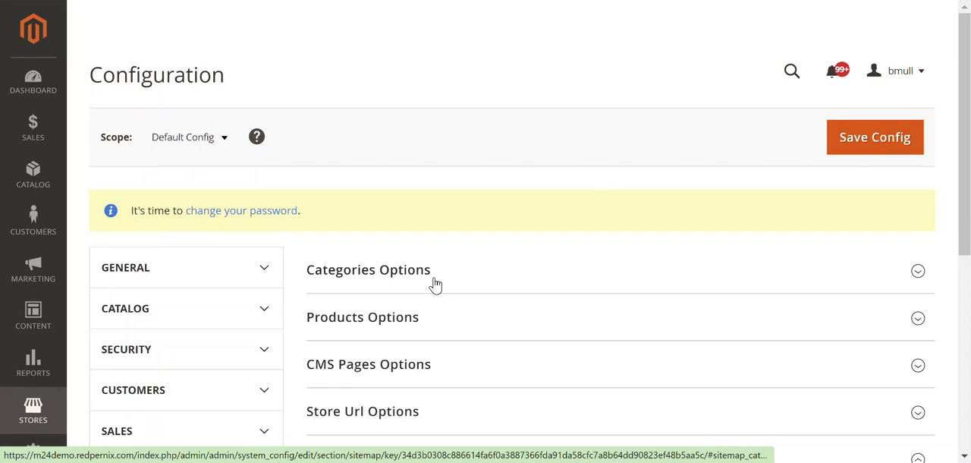
- Review the XML sitemap's Generation Settings, including enabled status, start time, frequency and error email options
{"action": "scroll", "coordinate": [599, 189], "scroll_direction": "down", "scroll_amount": 3}
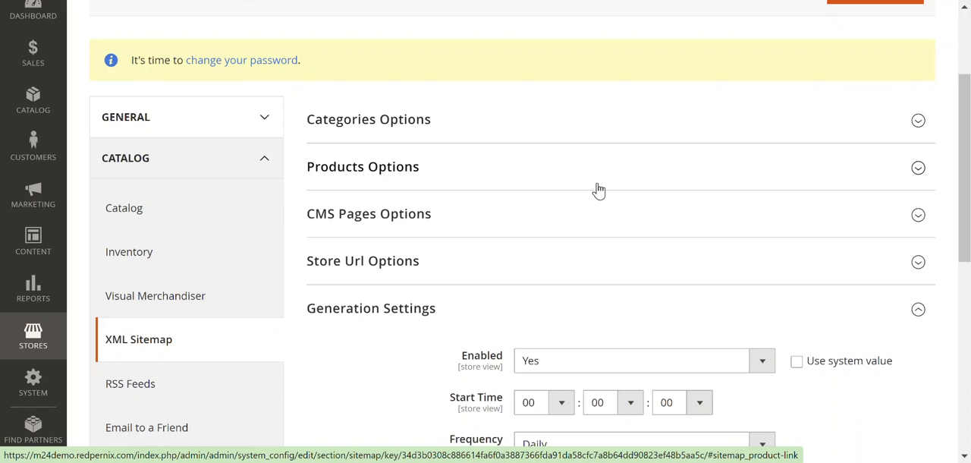
{"action": "scroll", "coordinate": [599, 189], "scroll_direction": "down", "scroll_amount": 2}
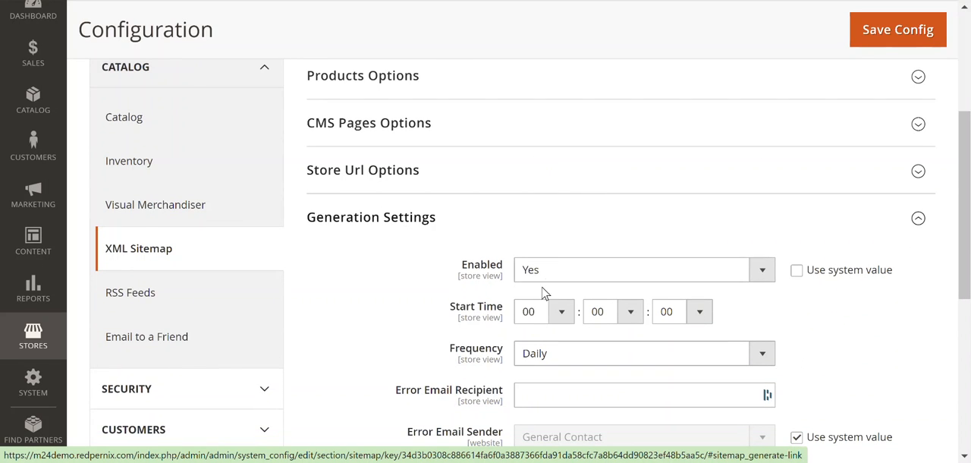
{"action": "scroll", "coordinate": [424, 305], "scroll_direction": "down", "scroll_amount": 1}
{"action": "scroll", "coordinate": [425, 305], "scroll_direction": "down", "scroll_amount": 1}
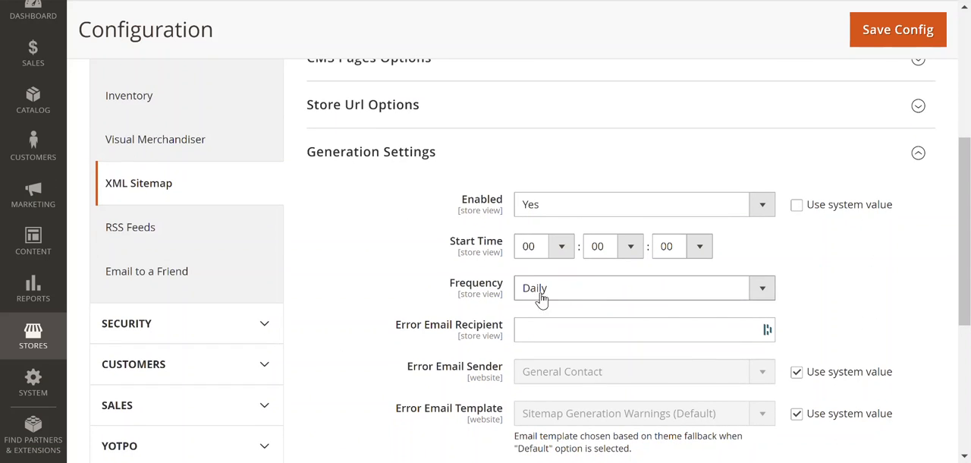
{"action": "scroll", "coordinate": [475, 97], "scroll_direction": "down", "scroll_amount": 2}
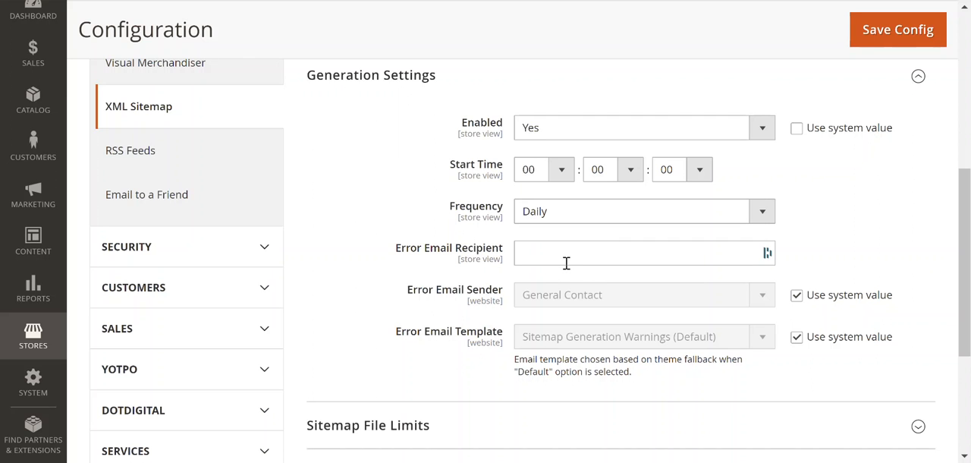
{"action": "scroll", "coordinate": [391, 286], "scroll_direction": "down", "scroll_amount": 5}
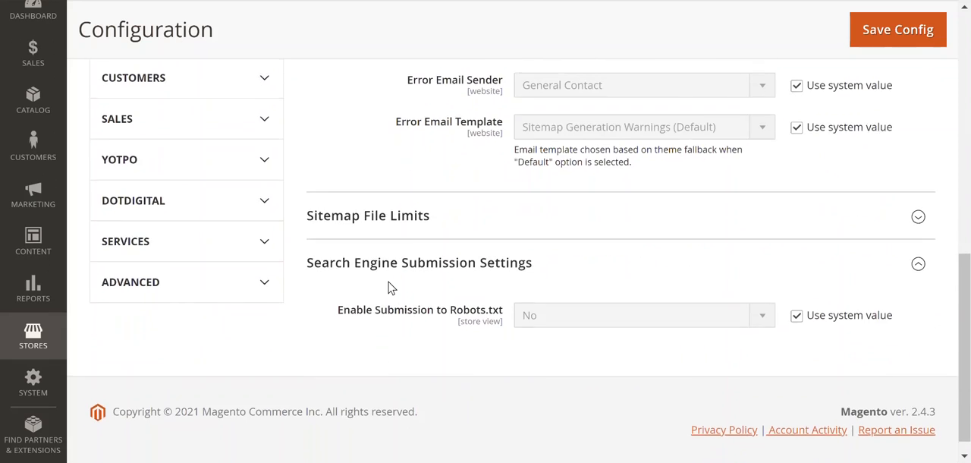
{"action": "scroll", "coordinate": [388, 287], "scroll_direction": "up", "scroll_amount": 5}
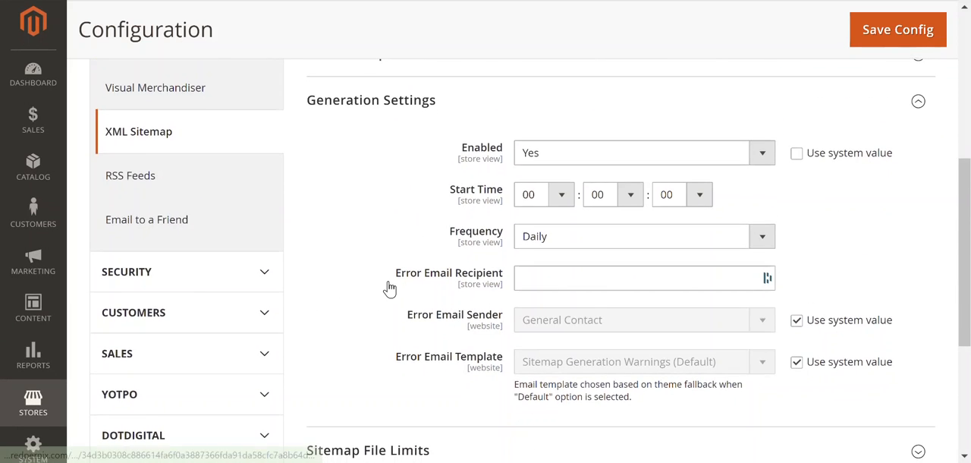
- Override the system value for Enable Submission to Robots.txt and set it to Yes
{"action": "scroll", "coordinate": [388, 288], "scroll_direction": "down", "scroll_amount": 5}
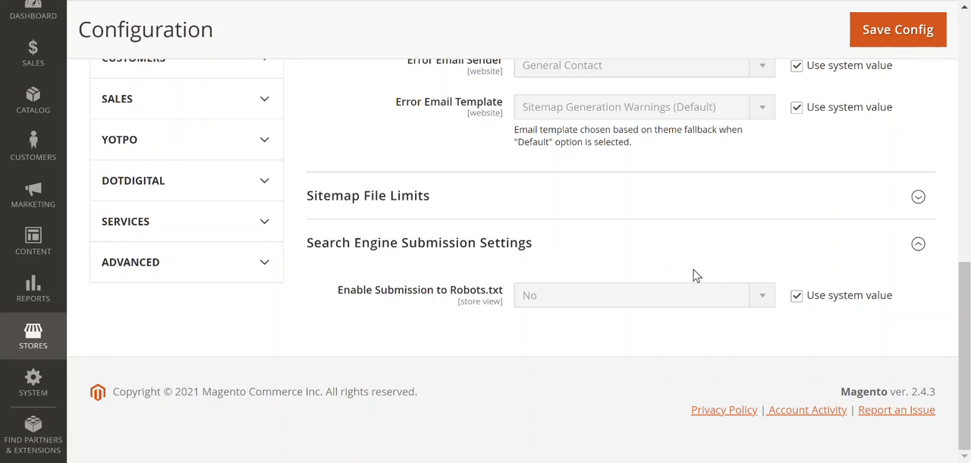
{"action": "left_click", "coordinate": [796, 297]}
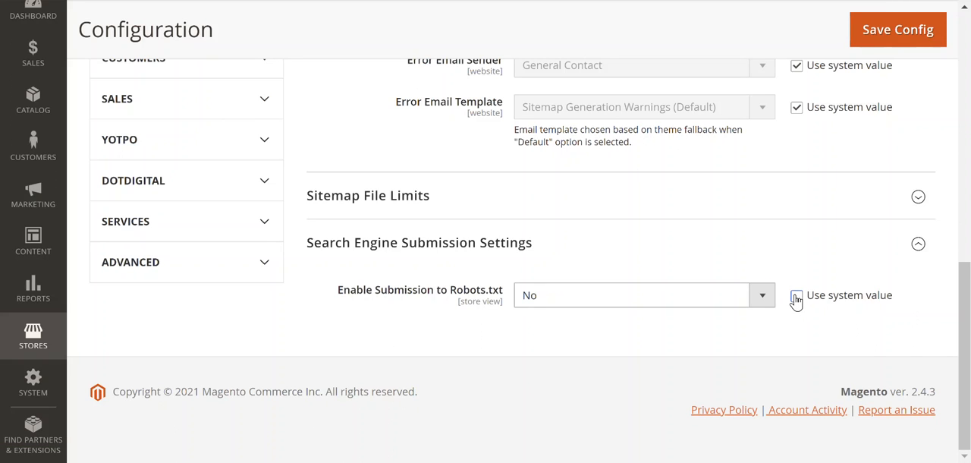
{"action": "left_click", "coordinate": [761, 295]}
{"action": "left_click", "coordinate": [654, 328]}
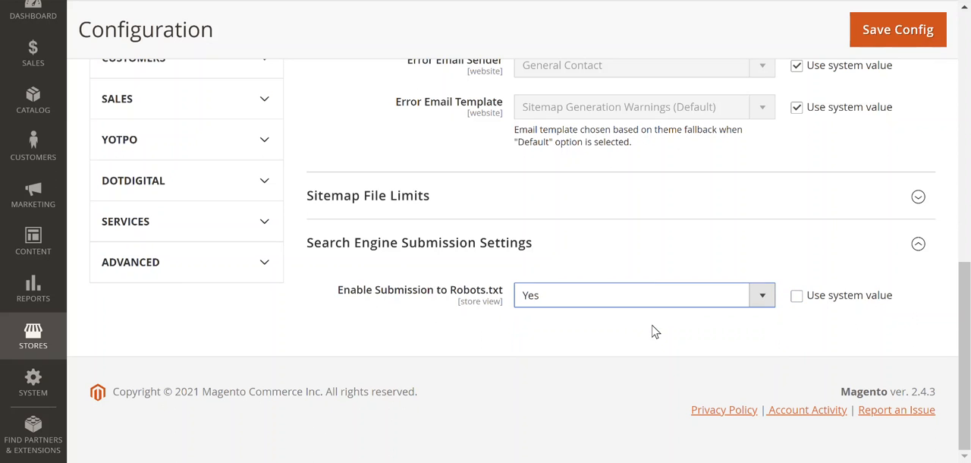
- Expand Sitemap File Limits and examine the maximum URLs per file and maximum file size
{"action": "left_click", "coordinate": [418, 183]}
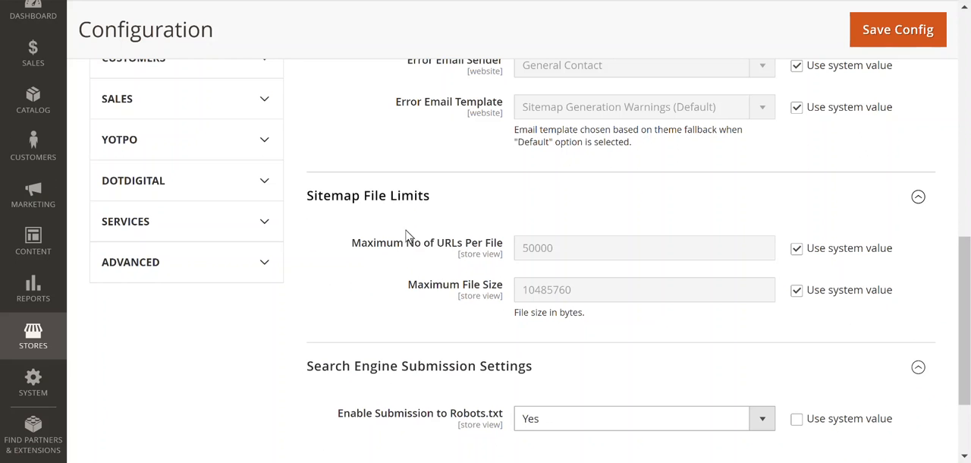
{"action": "scroll", "coordinate": [442, 240], "scroll_direction": "up", "scroll_amount": 3}
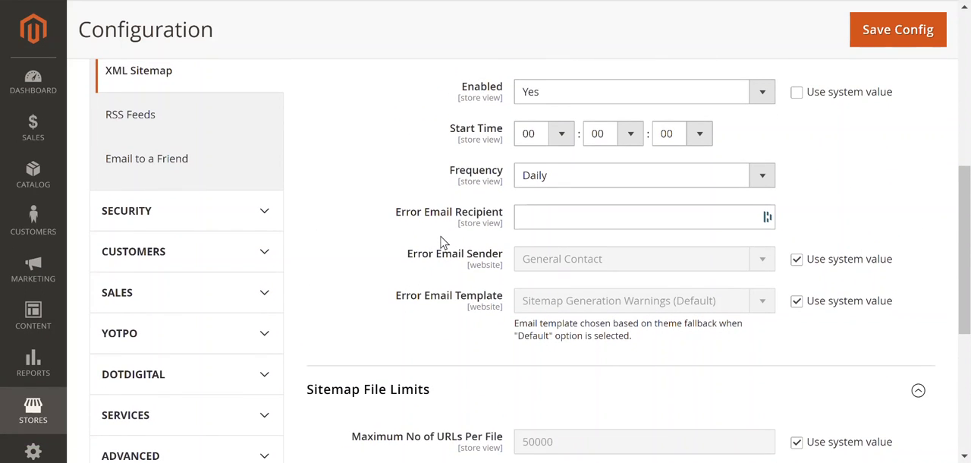
{"action": "scroll", "coordinate": [442, 240], "scroll_direction": "up", "scroll_amount": 3}
{"action": "scroll", "coordinate": [443, 241], "scroll_direction": "down", "scroll_amount": 4}
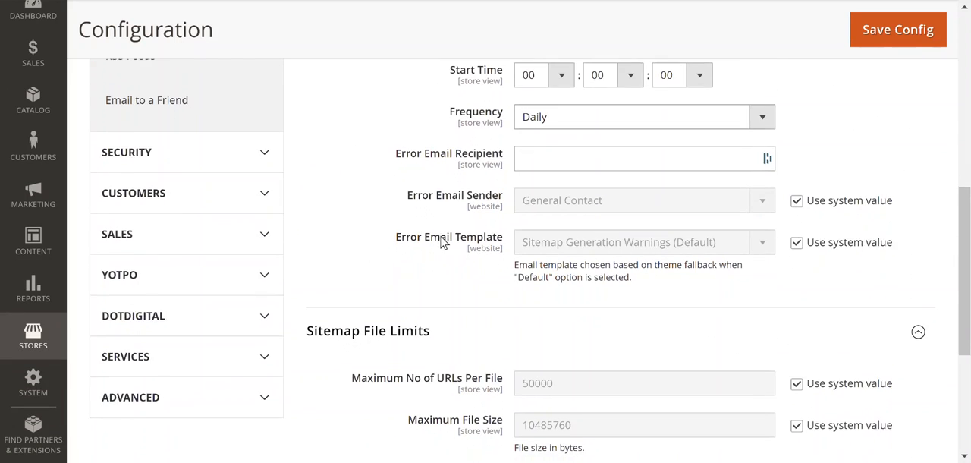
{"action": "scroll", "coordinate": [443, 240], "scroll_direction": "down", "scroll_amount": 1}
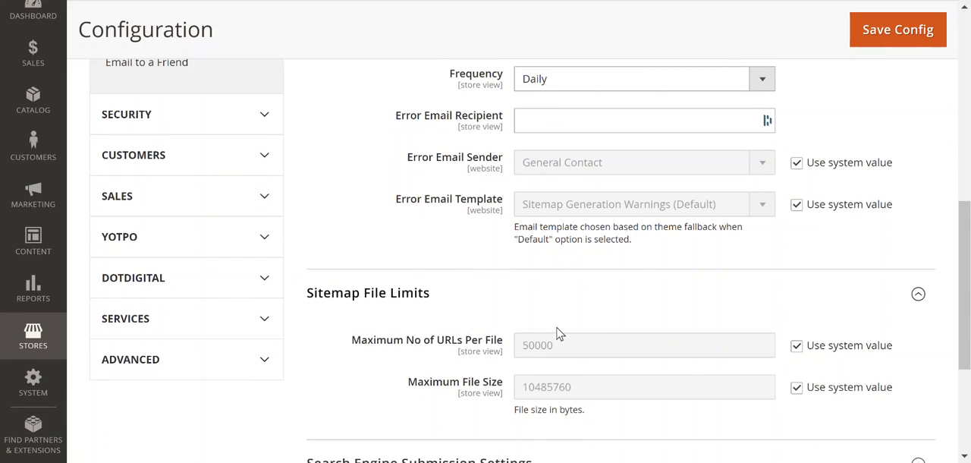
{"action": "scroll", "coordinate": [433, 214], "scroll_direction": "up", "scroll_amount": 3}
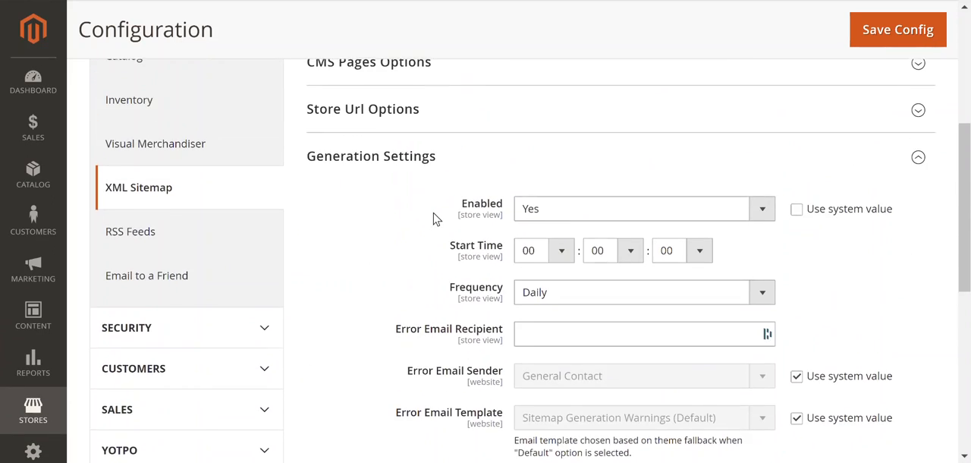
- Expand the Store Url, CMS Pages, Products and Categories options and review their frequency and priority settings
{"action": "scroll", "coordinate": [433, 214], "scroll_direction": "up", "scroll_amount": 1}
{"action": "left_click", "coordinate": [482, 180]}
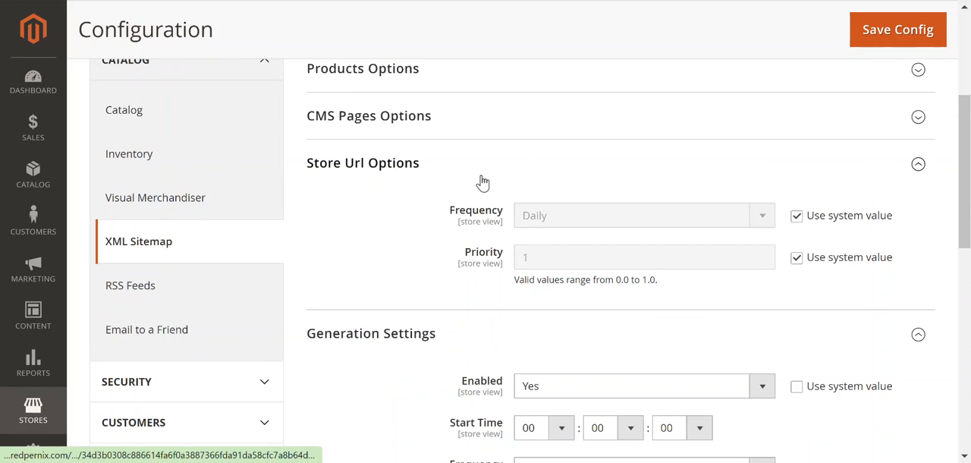
{"action": "scroll", "coordinate": [442, 191], "scroll_direction": "up", "scroll_amount": 1}
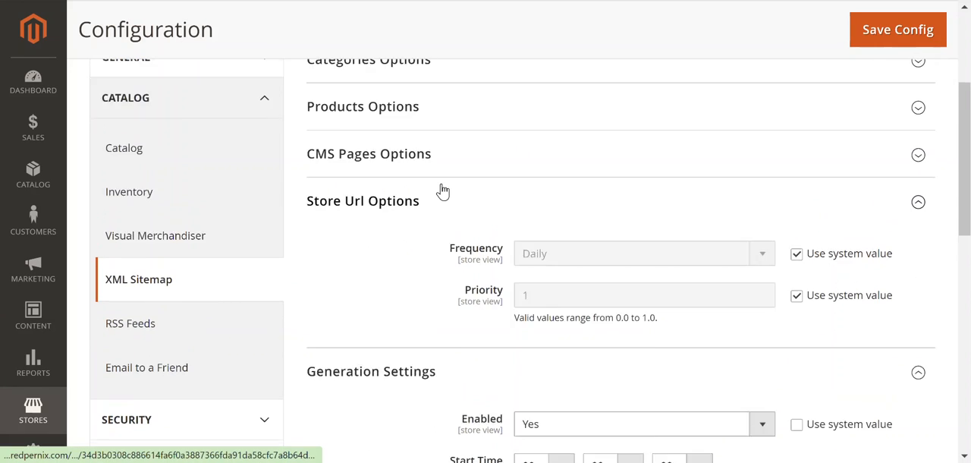
{"action": "left_click", "coordinate": [441, 201]}
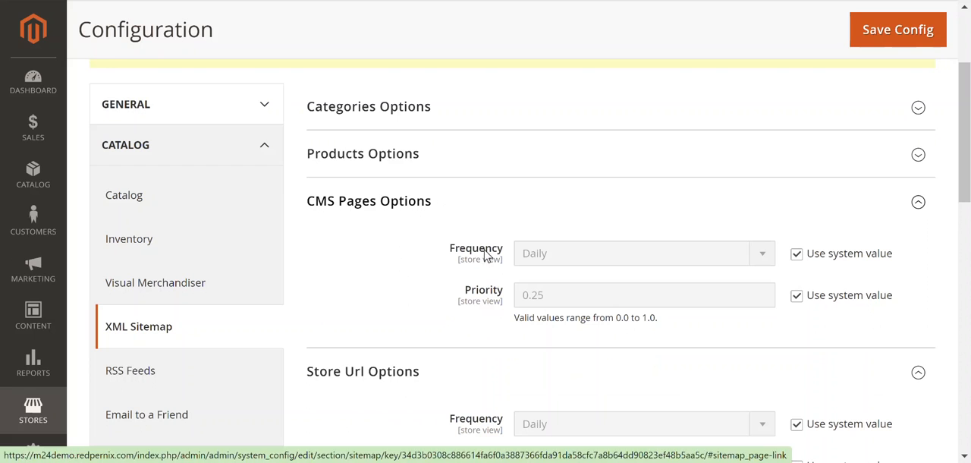
{"action": "left_click", "coordinate": [412, 165]}
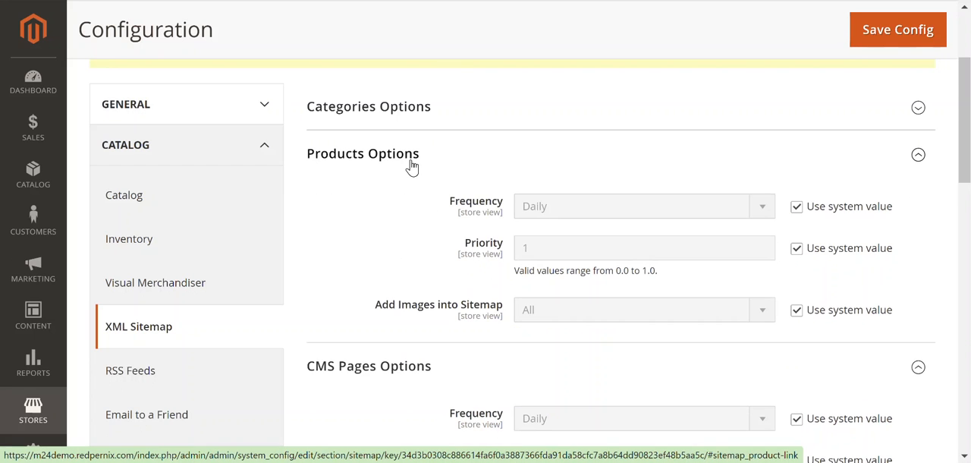
{"action": "left_click", "coordinate": [385, 104]}
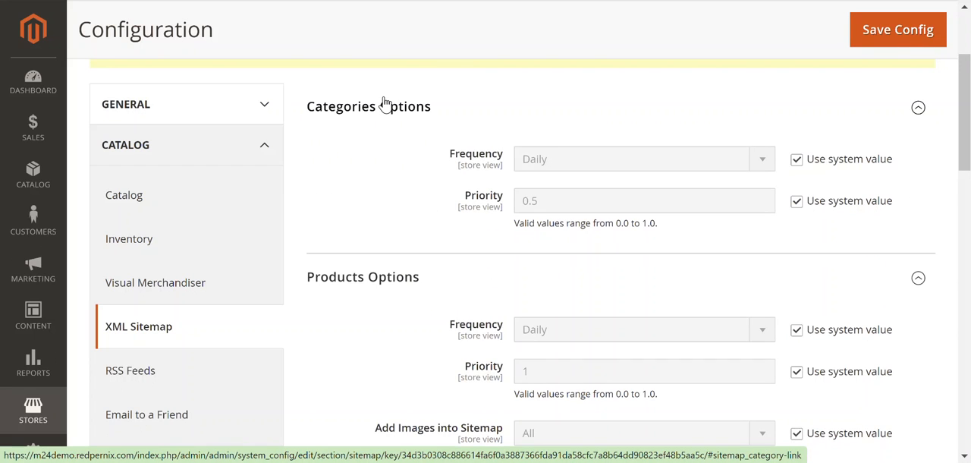
{"action": "scroll", "coordinate": [505, 276], "scroll_direction": "down", "scroll_amount": 5}
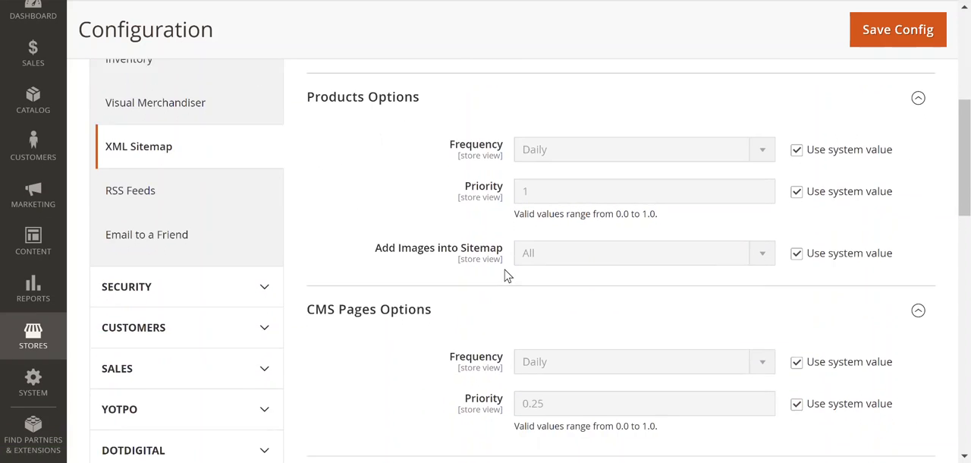
{"action": "scroll", "coordinate": [507, 276], "scroll_direction": "down", "scroll_amount": 5}
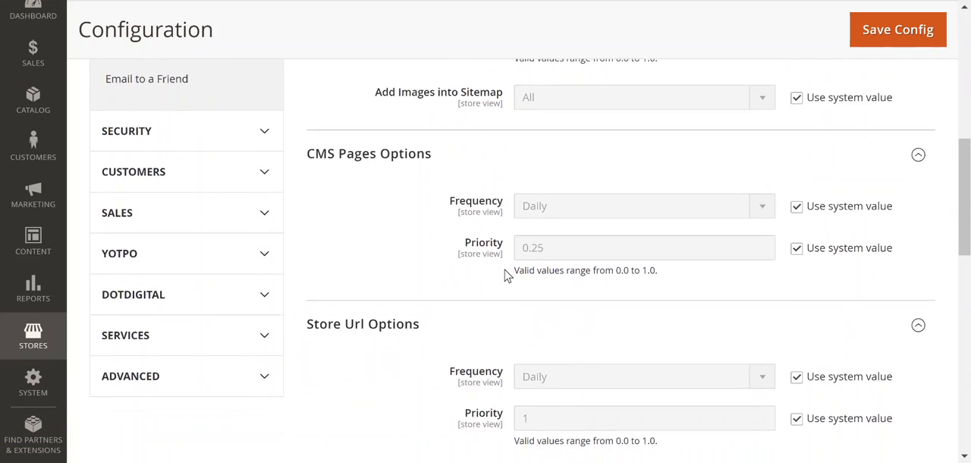
{"action": "scroll", "coordinate": [506, 275], "scroll_direction": "down", "scroll_amount": 5}
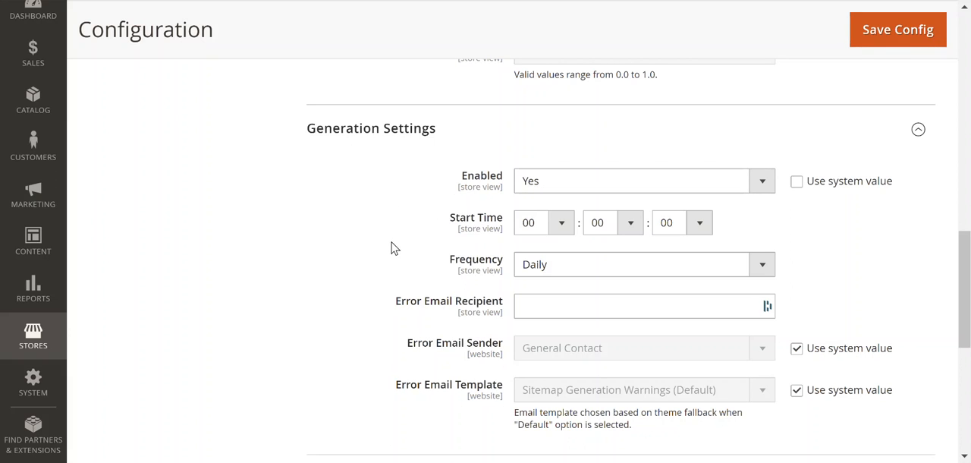
- Save the XML sitemap configuration and check the reloaded settings page
{"action": "left_click", "coordinate": [894, 44]}
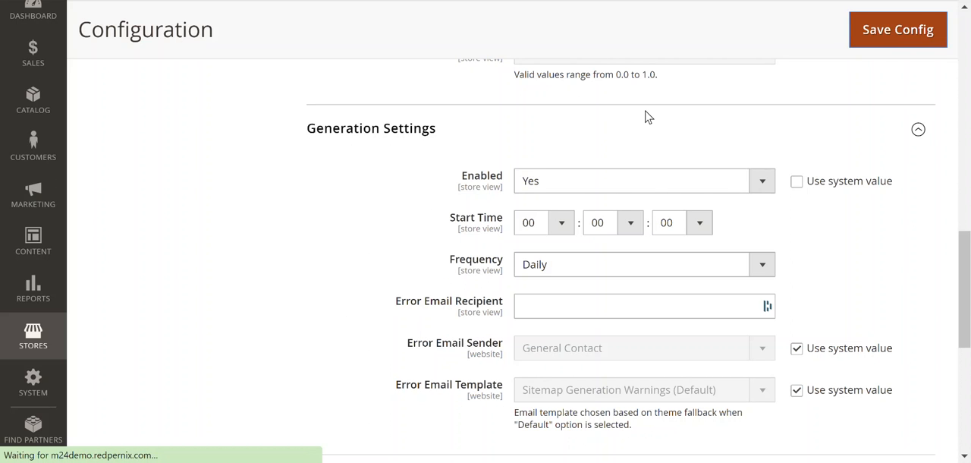
{"action": "scroll", "coordinate": [646, 116], "scroll_direction": "up", "scroll_amount": 5}
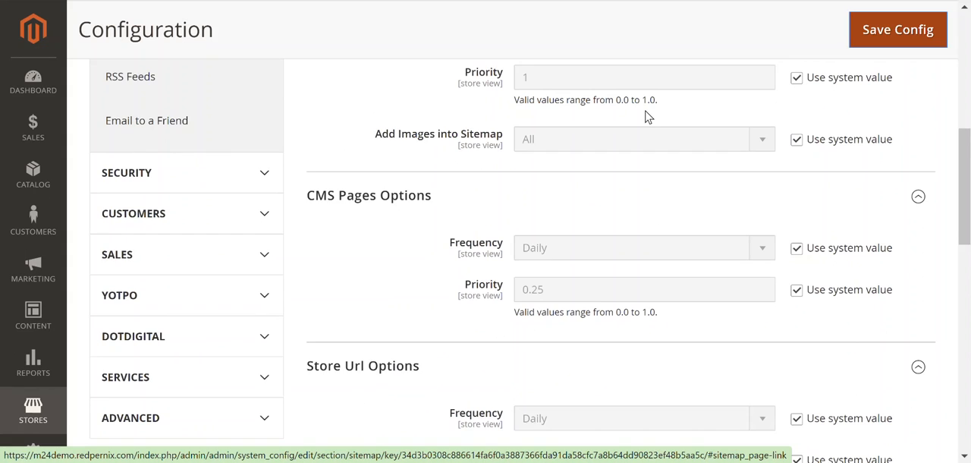
{"action": "scroll", "coordinate": [647, 116], "scroll_direction": "up", "scroll_amount": 6}
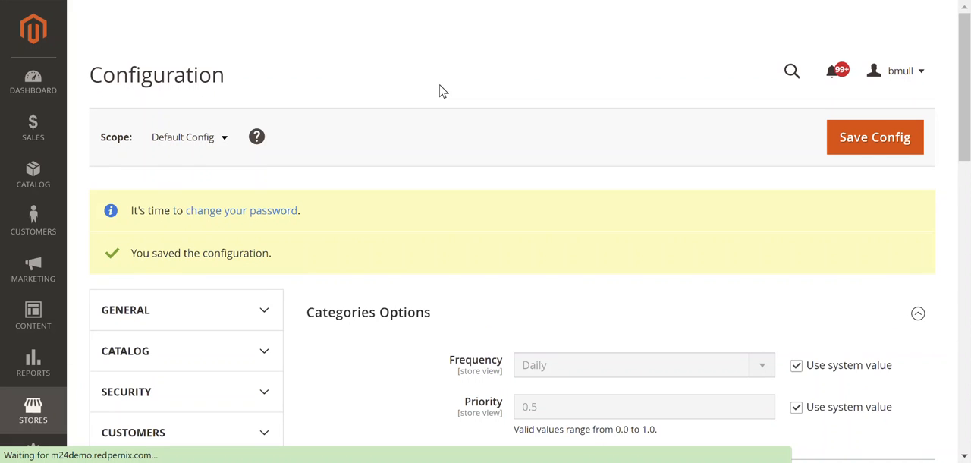
{"action": "scroll", "coordinate": [442, 91], "scroll_direction": "down", "scroll_amount": 3}
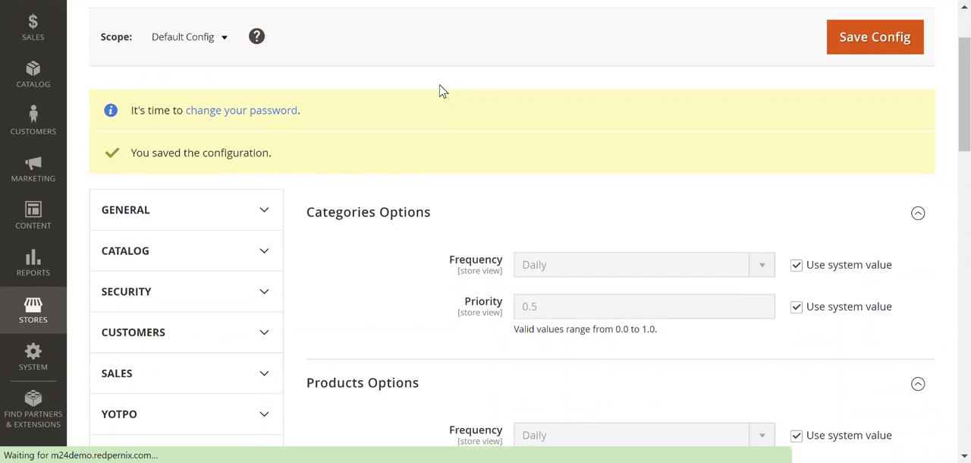
{"action": "scroll", "coordinate": [442, 91], "scroll_direction": "down", "scroll_amount": 4}
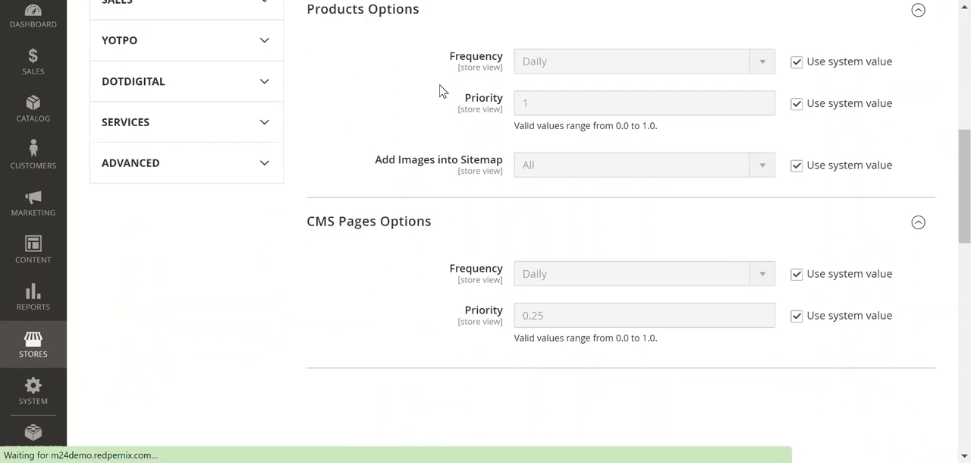
- Open Cache Management from the invalidated cache notice and flush the Magento cache
{"action": "scroll", "coordinate": [442, 91], "scroll_direction": "down", "scroll_amount": 1}
{"action": "scroll", "coordinate": [440, 89], "scroll_direction": "up", "scroll_amount": 9}
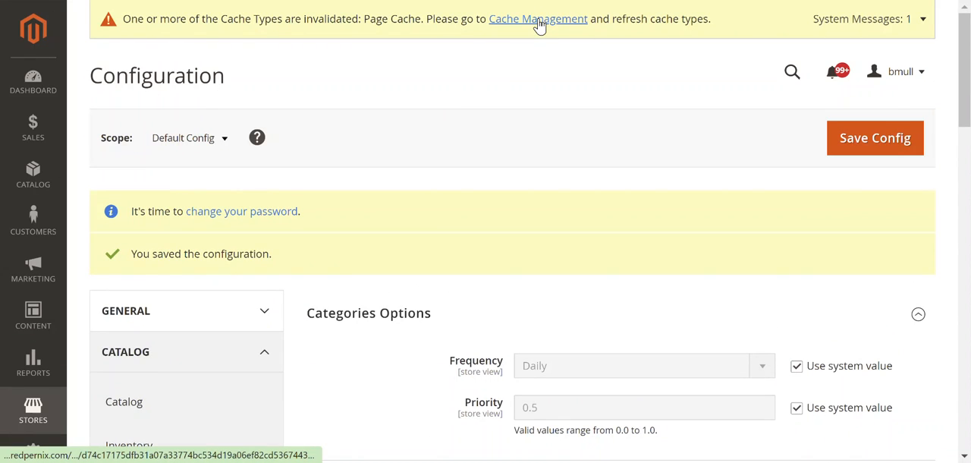
{"action": "left_click", "coordinate": [538, 23]}
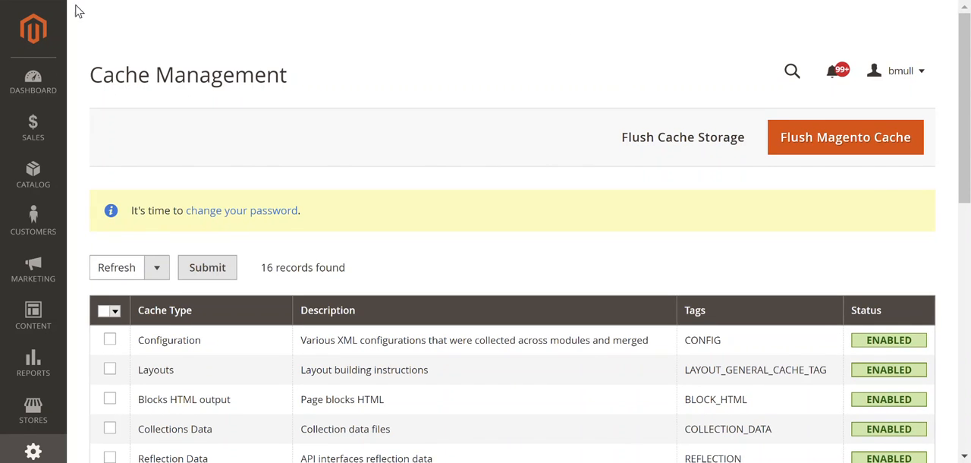
{"action": "key", "text": "ctrl+shift+Tab"}
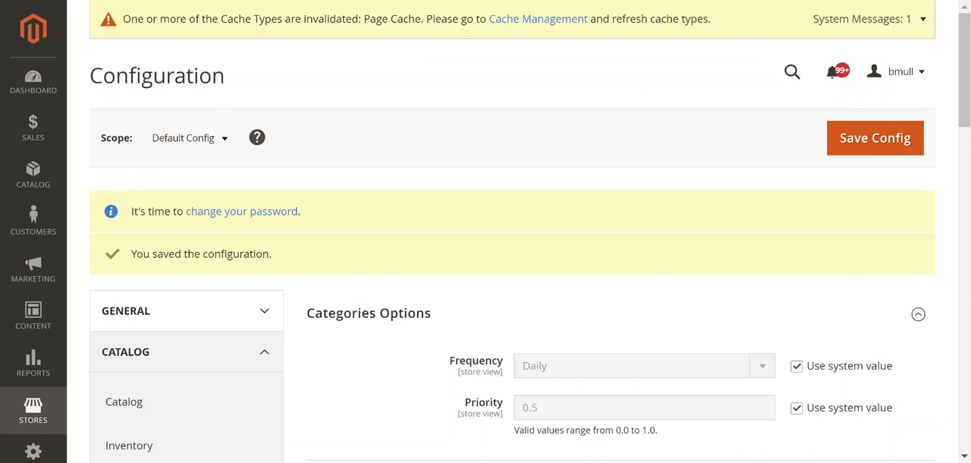
{"action": "left_click", "coordinate": [167, 0]}
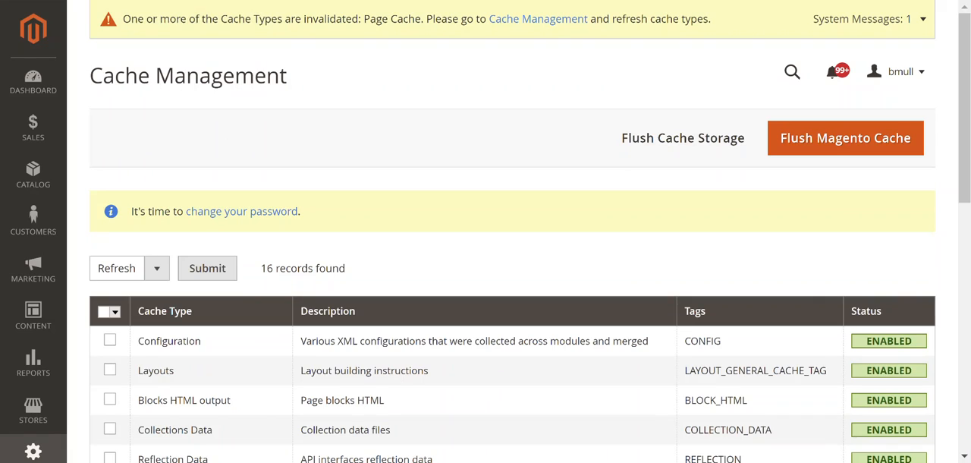
{"action": "left_click", "coordinate": [820, 146]}
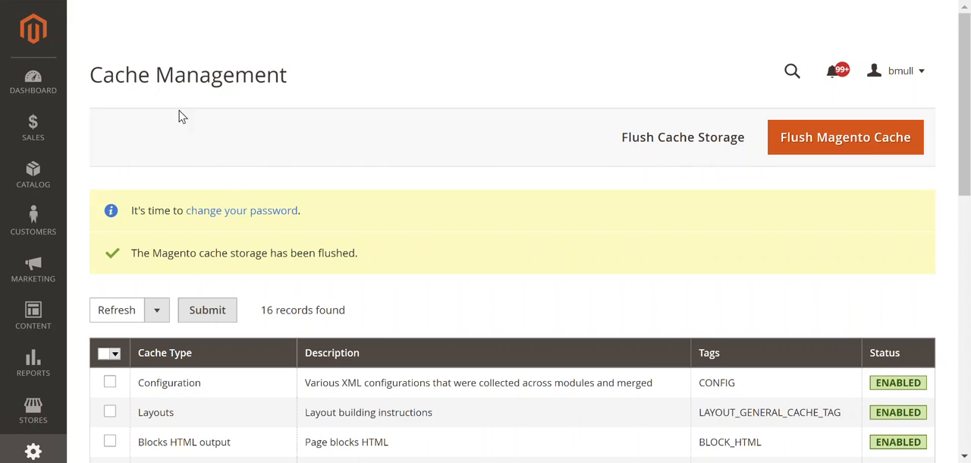
- Open the Site Map list in the Marketing section and review the existing sitemap entries
{"action": "left_click", "coordinate": [35, 267]}
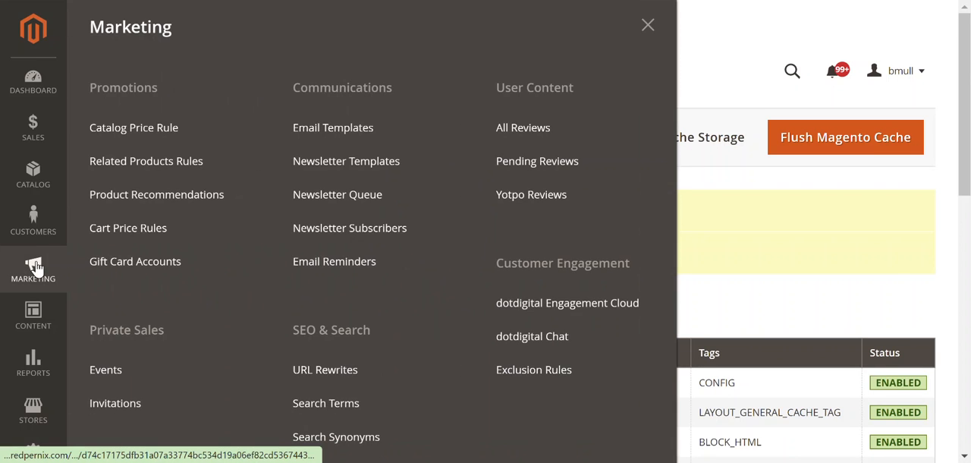
{"action": "scroll", "coordinate": [326, 334], "scroll_direction": "down", "scroll_amount": 3}
{"action": "left_click", "coordinate": [318, 332]}
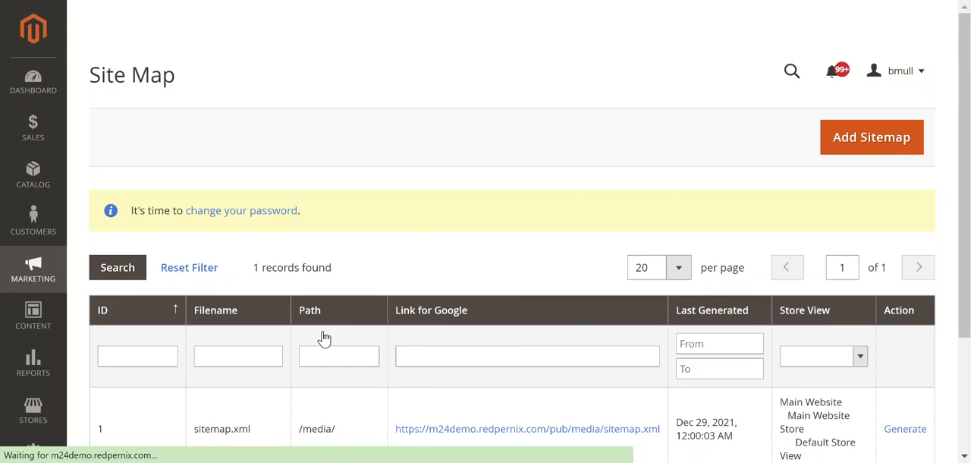
{"action": "scroll", "coordinate": [324, 338], "scroll_direction": "down", "scroll_amount": 3}
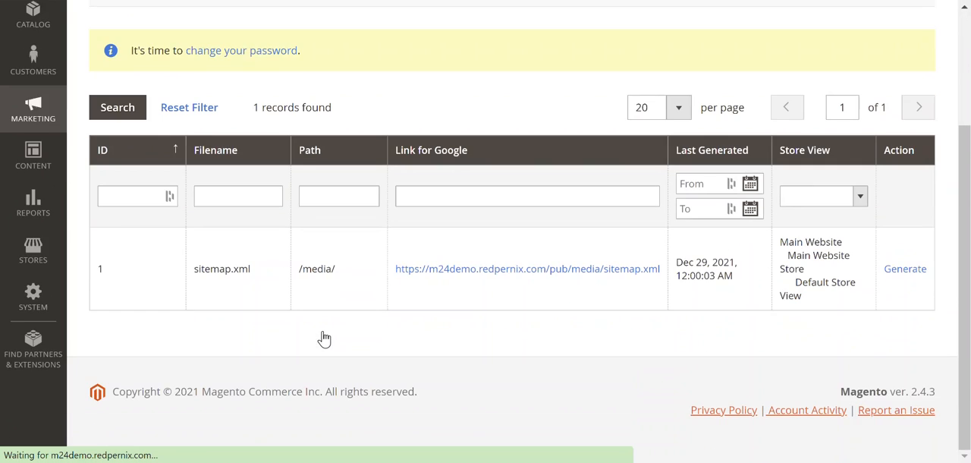
{"action": "scroll", "coordinate": [751, 250], "scroll_direction": "up", "scroll_amount": 3}
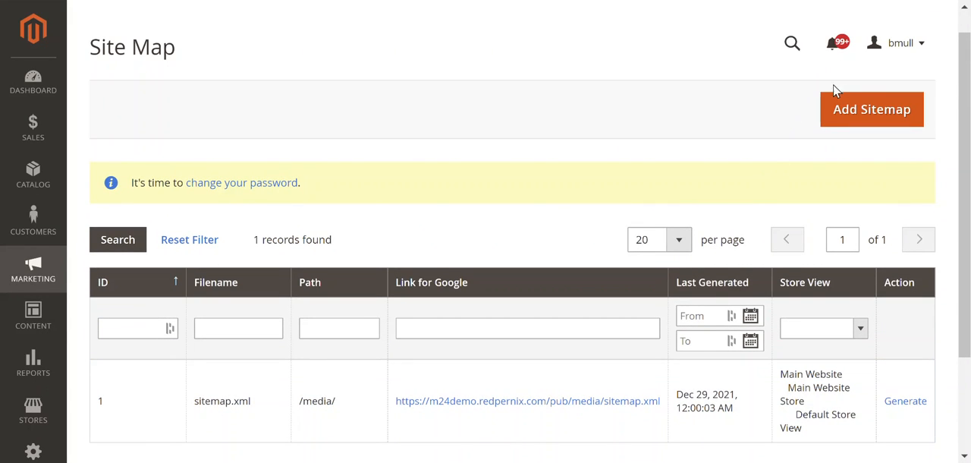
- Start a new sitemap and set its filename to sitemap.xml
{"action": "left_click", "coordinate": [833, 121]}
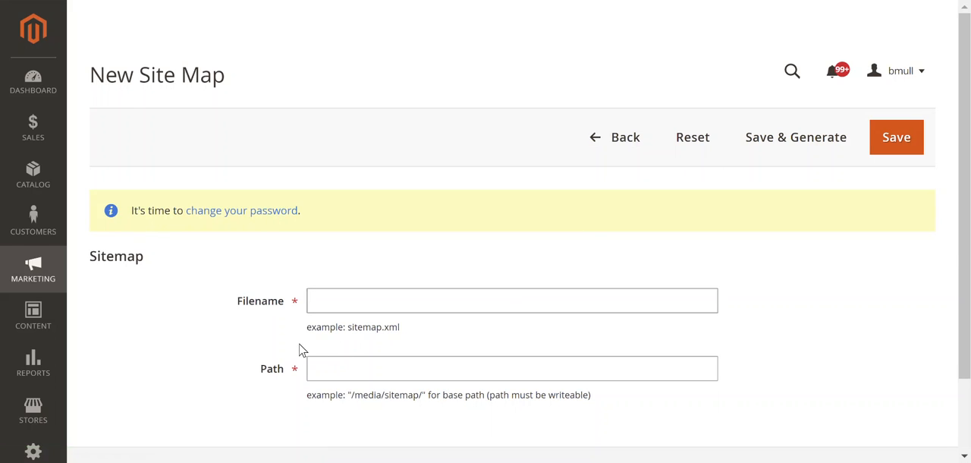
{"action": "scroll", "coordinate": [309, 341], "scroll_direction": "down", "scroll_amount": 1}
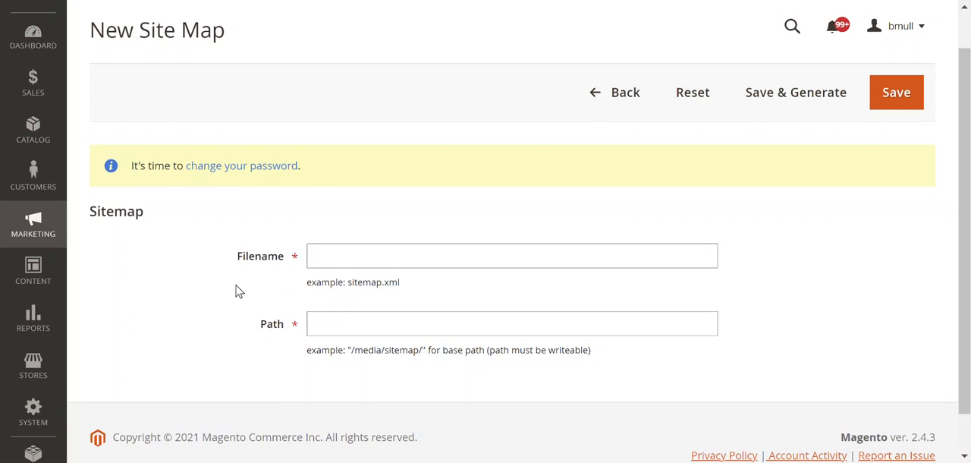
{"action": "left_click", "coordinate": [347, 256]}
{"action": "type", "text": "sitemap.xml"}
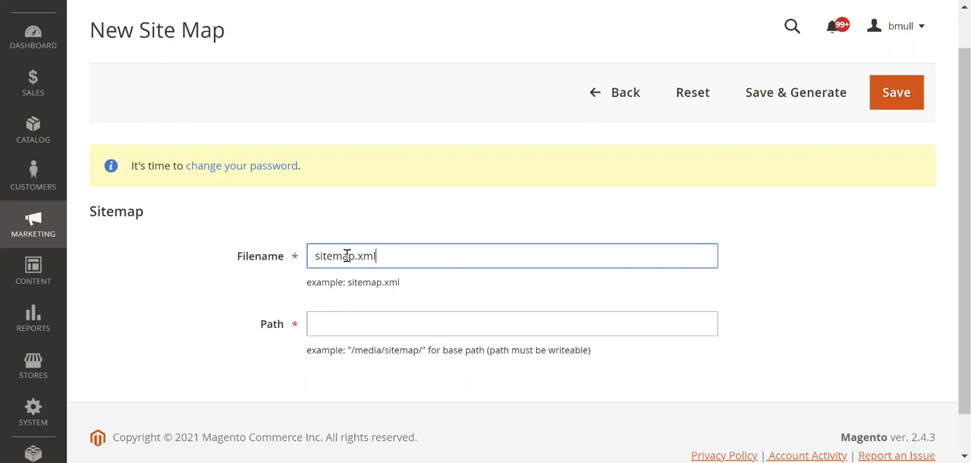
{"action": "left_click", "coordinate": [265, 313]}
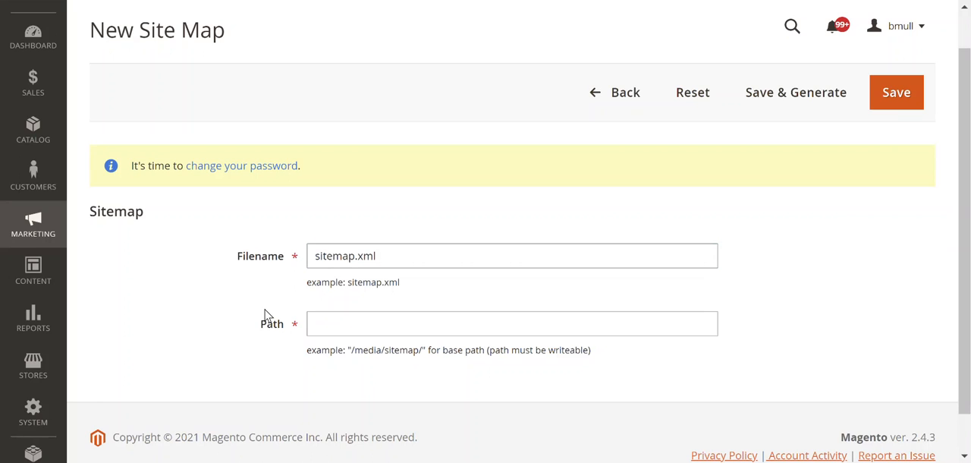
- Try /media/ and pub as the new sitemap's path
{"action": "left_click", "coordinate": [343, 331]}
{"action": "left_click", "coordinate": [343, 332]}
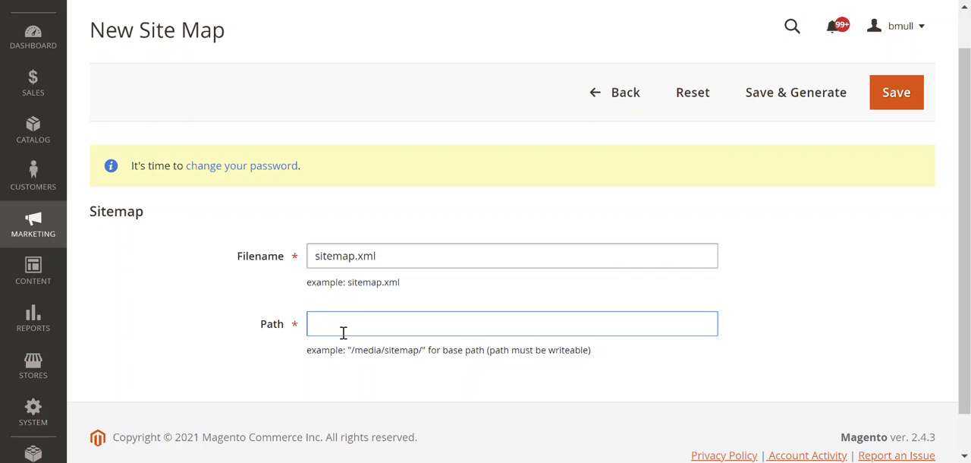
{"action": "type", "text": "/media/"}
{"action": "double_click", "coordinate": [343, 332]}
{"action": "type", "text": "pub/"}
- Set the new sitemap's path to /, then save and generate the sitemap
{"action": "left_click_drag", "start_coordinate": [347, 329], "coordinate": [286, 332]}
{"action": "key", "text": "BackSpace"}
{"action": "type", "text": "/"}
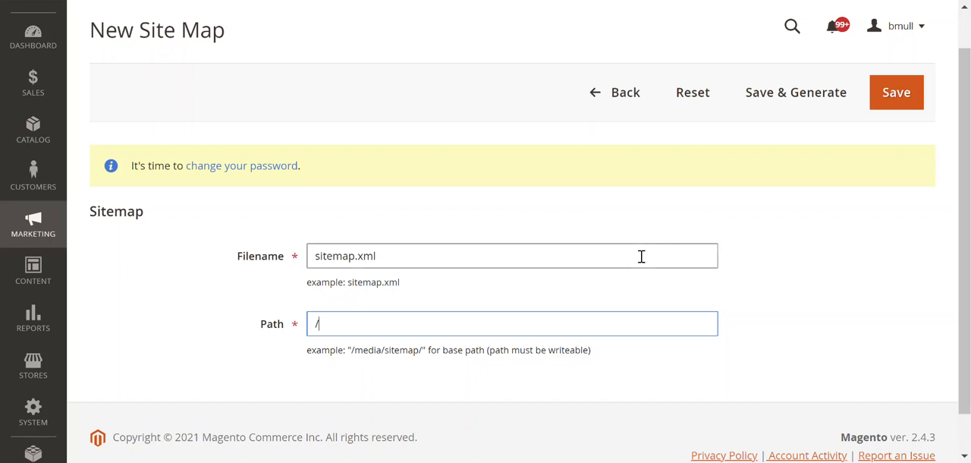
{"action": "left_click", "coordinate": [812, 97]}
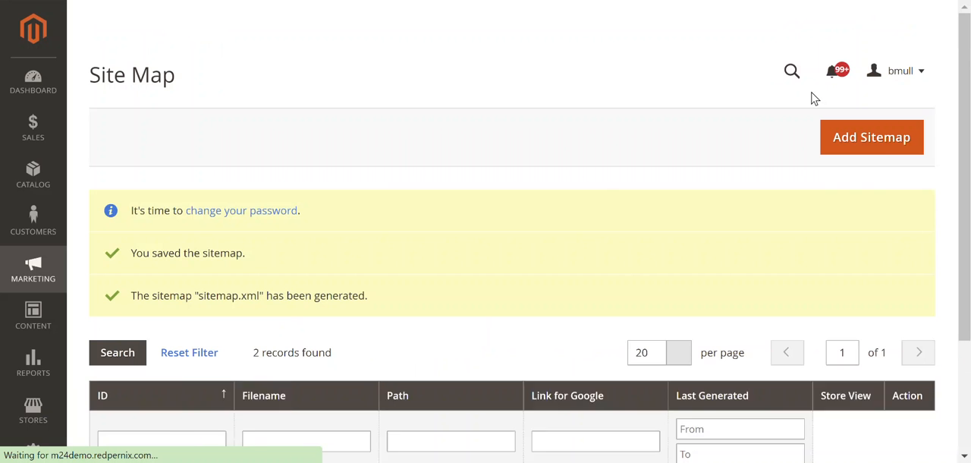
{"action": "scroll", "coordinate": [576, 191], "scroll_direction": "down", "scroll_amount": 4}
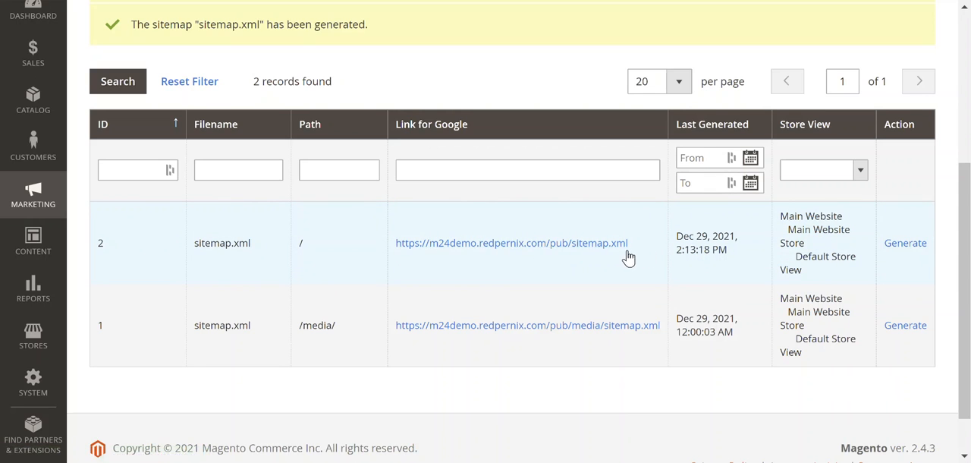
{"action": "left_click_drag", "start_coordinate": [629, 253], "coordinate": [396, 258]}
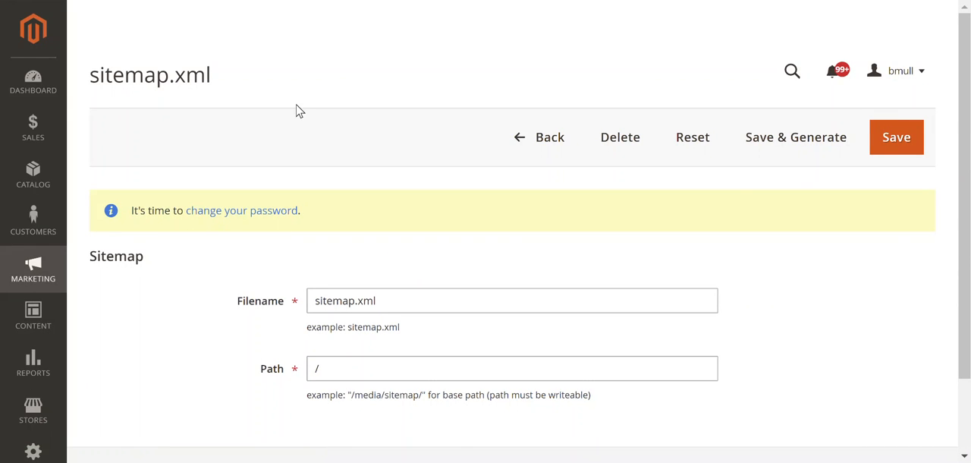
{"action": "scroll", "coordinate": [627, 165], "scroll_direction": "down", "scroll_amount": 2}
{"action": "scroll", "coordinate": [627, 166], "scroll_direction": "up", "scroll_amount": 2}
{"action": "left_click", "coordinate": [18, 0]}
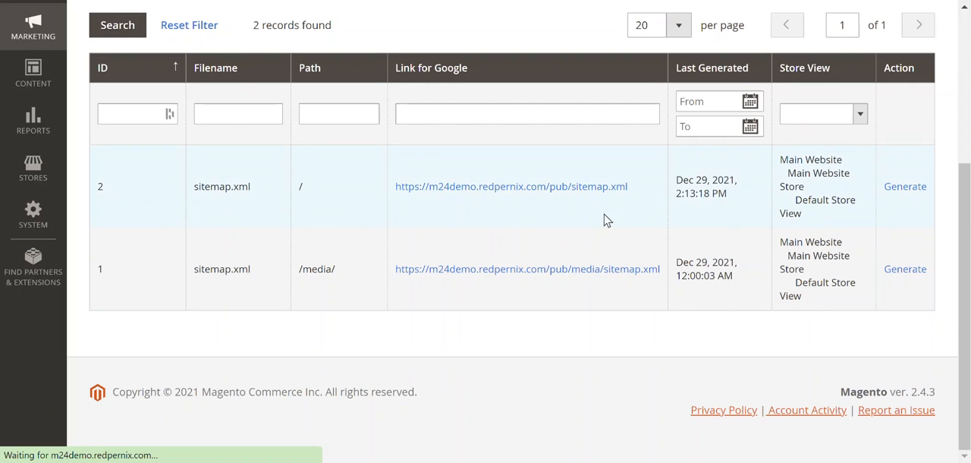
{"action": "left_click_drag", "start_coordinate": [647, 191], "coordinate": [397, 201]}
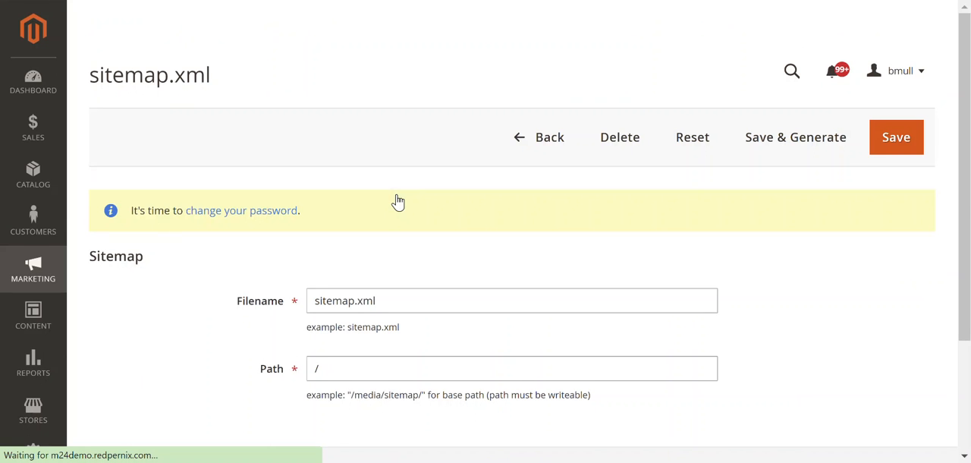
{"action": "scroll", "coordinate": [398, 202], "scroll_direction": "down", "scroll_amount": 3}
{"action": "scroll", "coordinate": [399, 202], "scroll_direction": "up", "scroll_amount": 2}
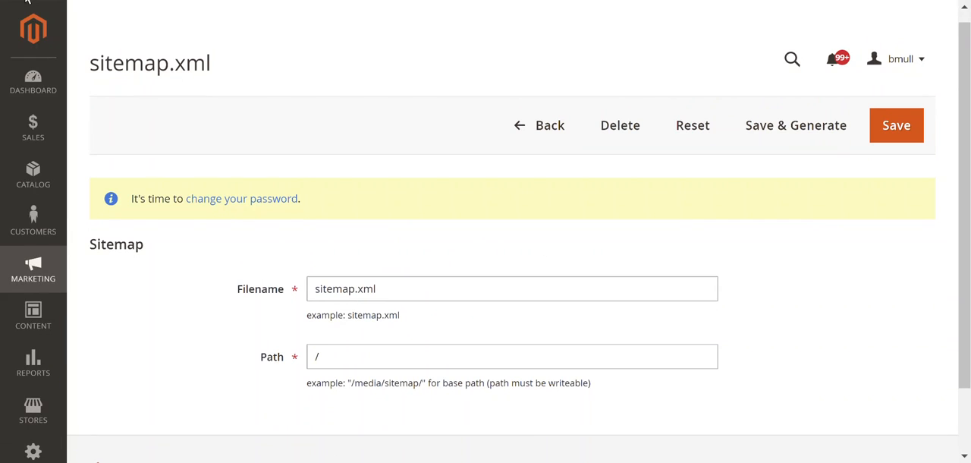
{"action": "left_click", "coordinate": [26, 0]}
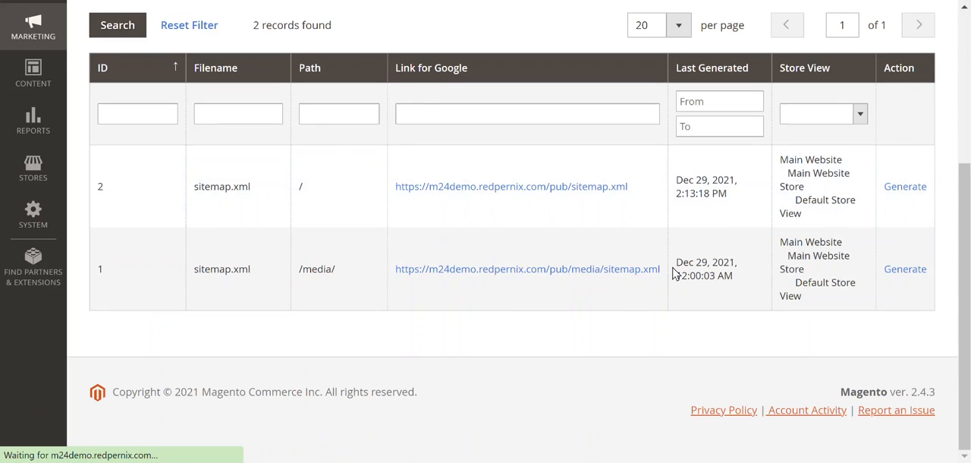
- Open the Google link of the sitemap at path /, examine the generated XML, and return to the Site Map list
{"action": "left_click", "coordinate": [581, 196]}
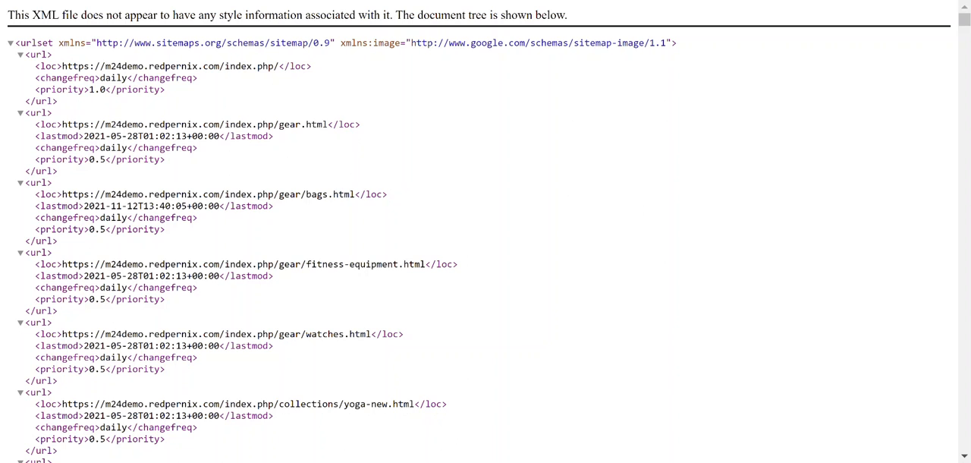
{"action": "key", "text": "ctrl+shift+Tab"}
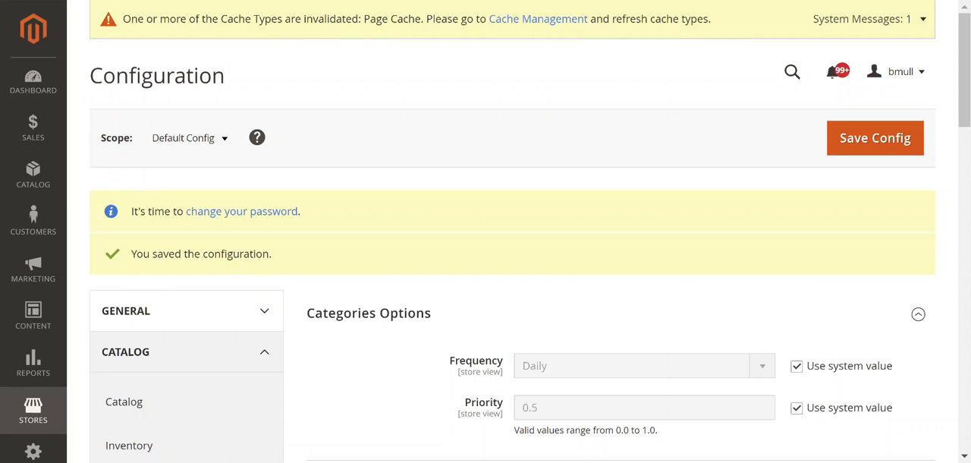
{"action": "key", "text": "ctrl+shift+Tab"}
- Refresh the Site Map list, delete the sitemap.xml entry with path /media/, and close the unrelated Adobe Acrobat window
{"action": "scroll", "coordinate": [323, 96], "scroll_direction": "down", "scroll_amount": 2}
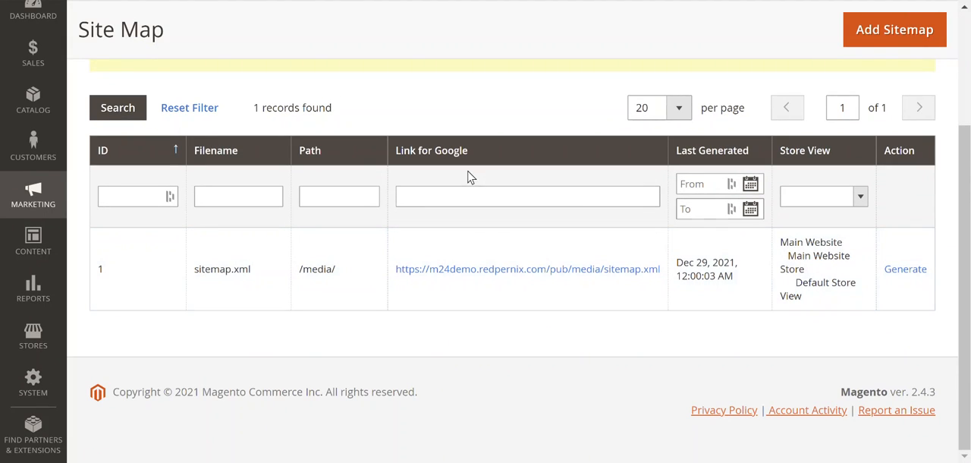
{"action": "left_click", "coordinate": [63, 0]}
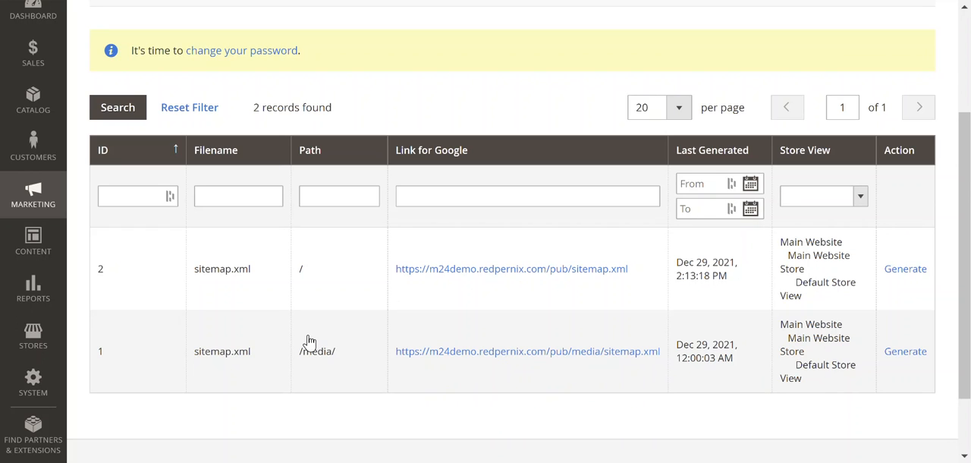
{"action": "left_click", "coordinate": [162, 337]}
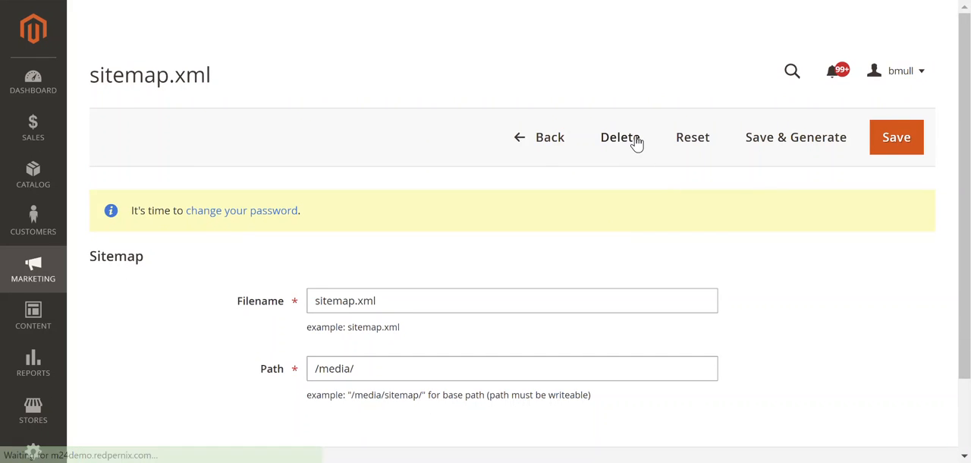
{"action": "left_click", "coordinate": [636, 142]}
{"action": "left_click", "coordinate": [639, 136]}
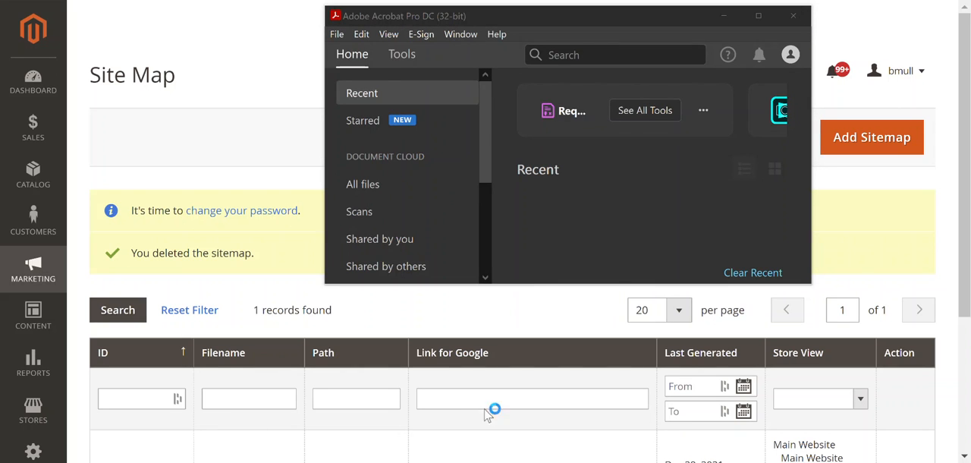
{"action": "left_click", "coordinate": [794, 15]}
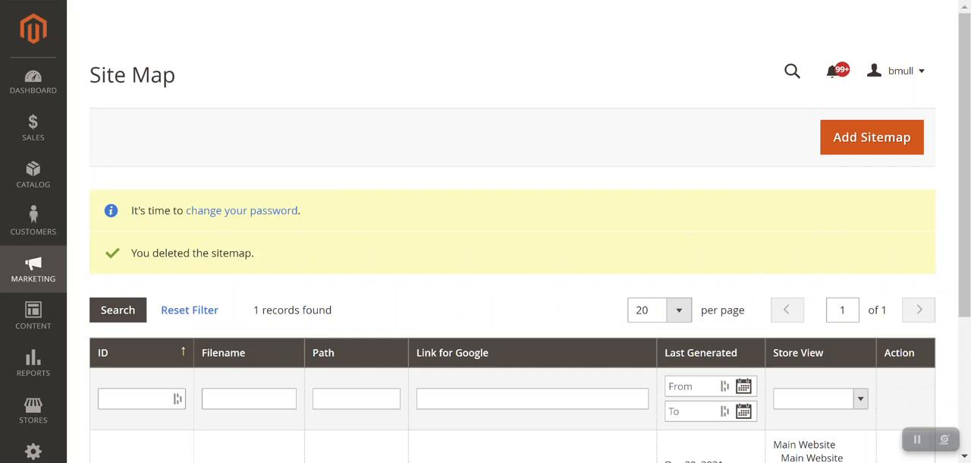